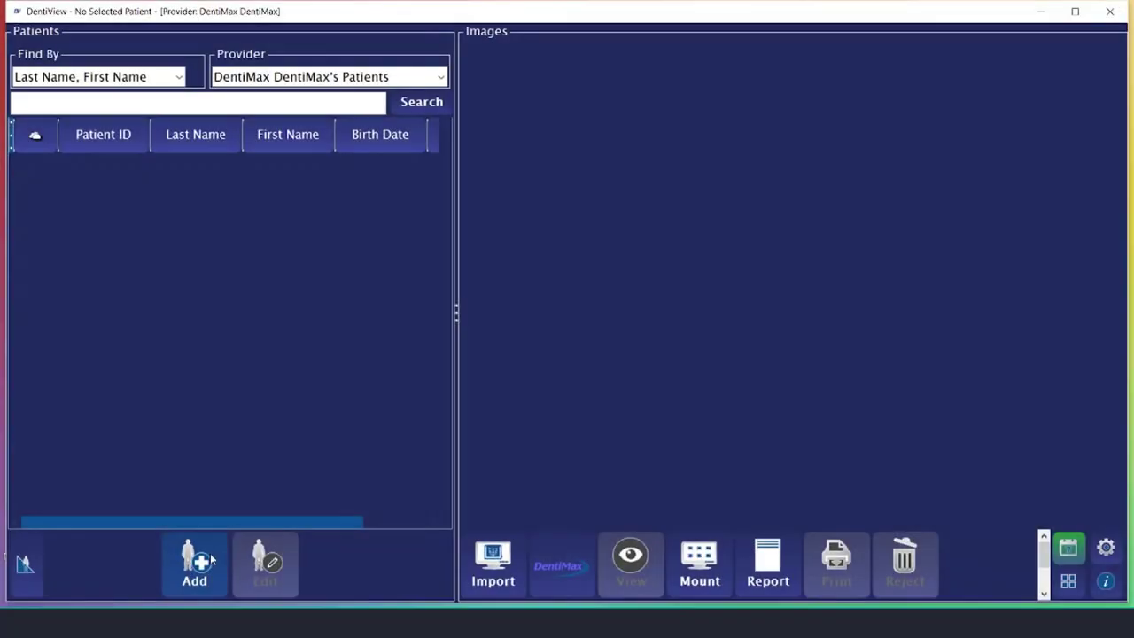
# Start a new patient record with Show Optional Fields turned on.
pyautogui.click(199, 562)
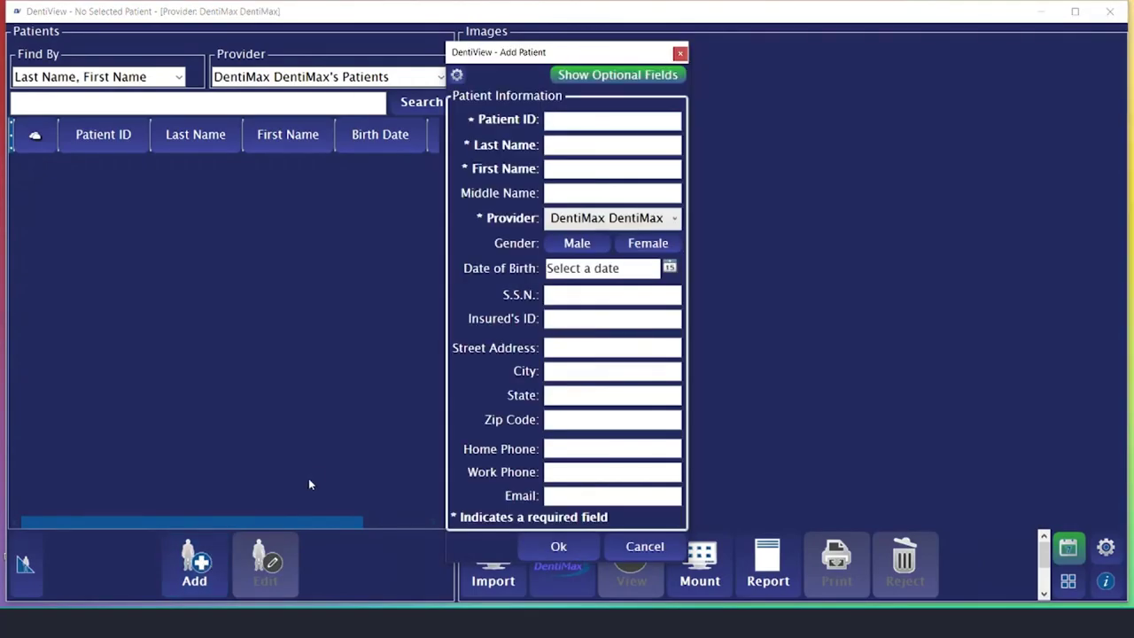
pyautogui.click(610, 76)
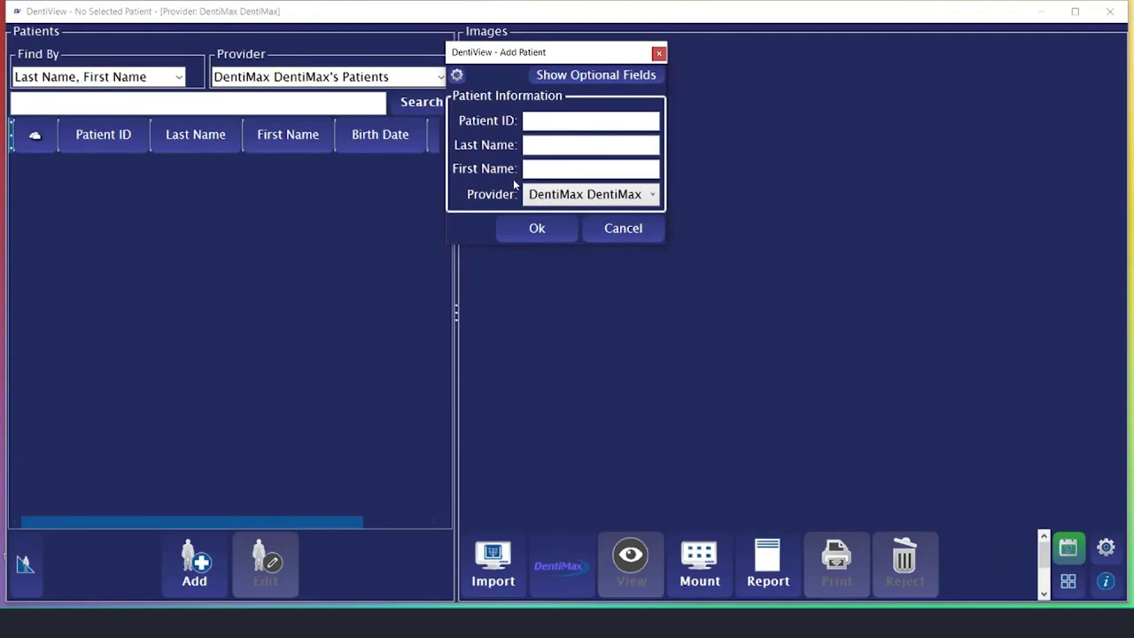
pyautogui.click(584, 78)
# Fill in the patient ID, last name and first name.
pyautogui.click(567, 119)
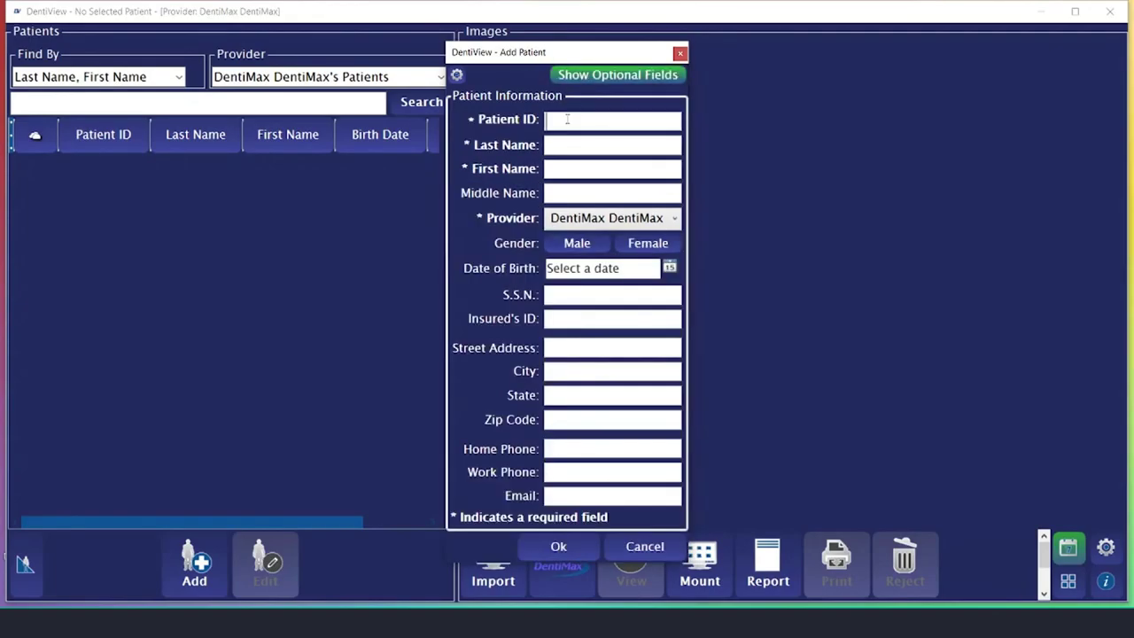
pyautogui.write('DentiMax123')
pyautogui.press('Tab')
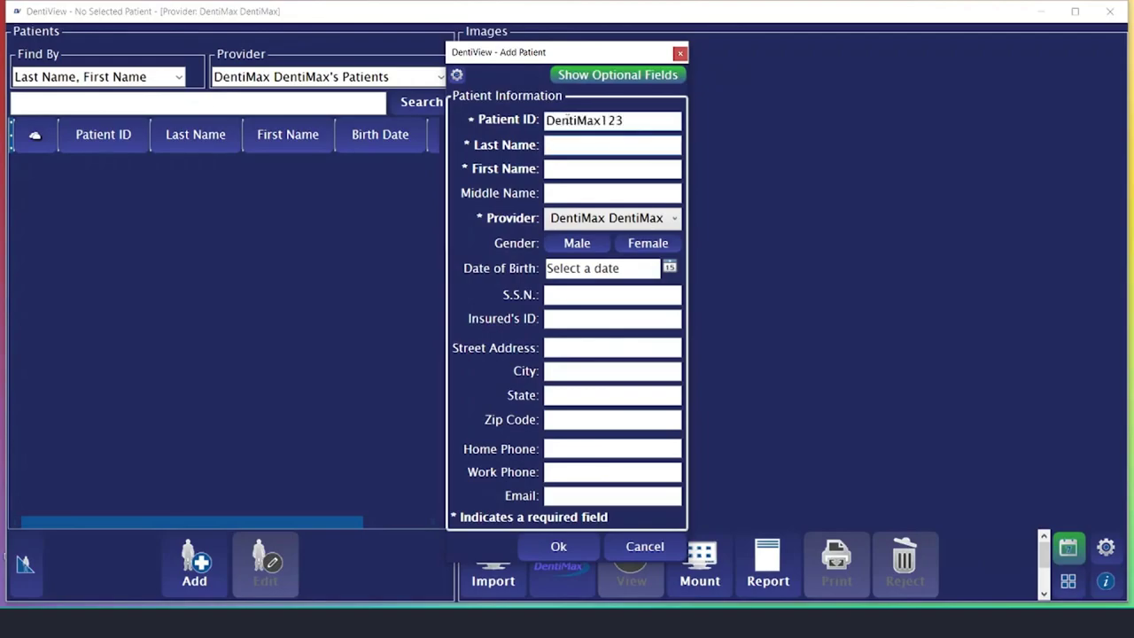
pyautogui.write('Test')
pyautogui.press('Tab')
pyautogui.write('T')
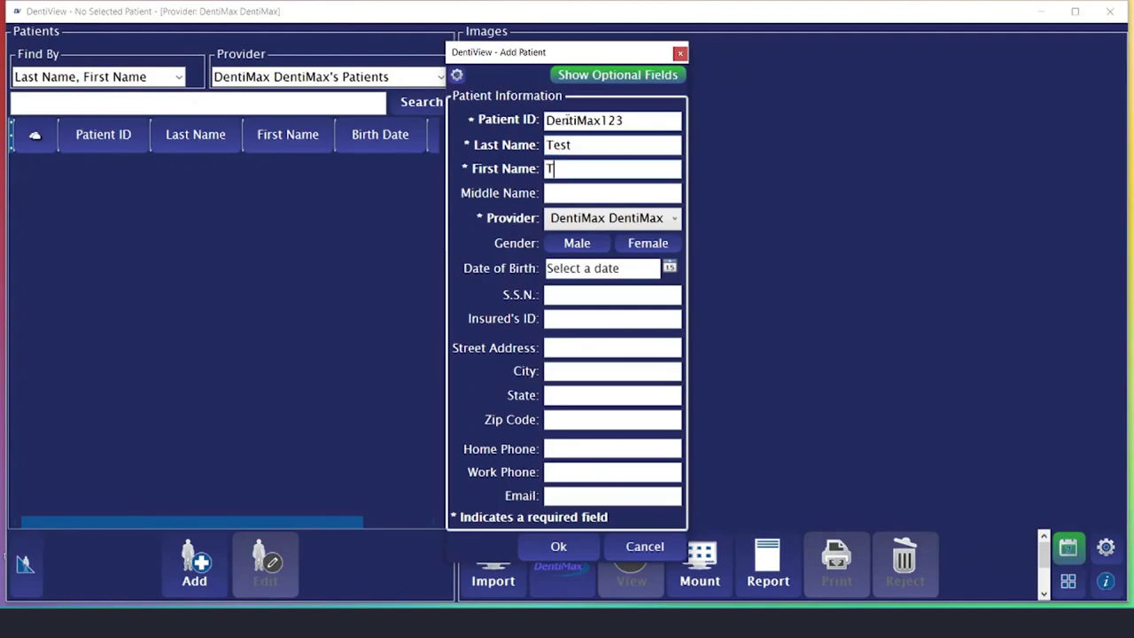
pyautogui.write('est')
# Set gender to Male, date of birth 10-10-2000, and enter the S.S.N.
pyautogui.click(576, 243)
pyautogui.click(620, 269)
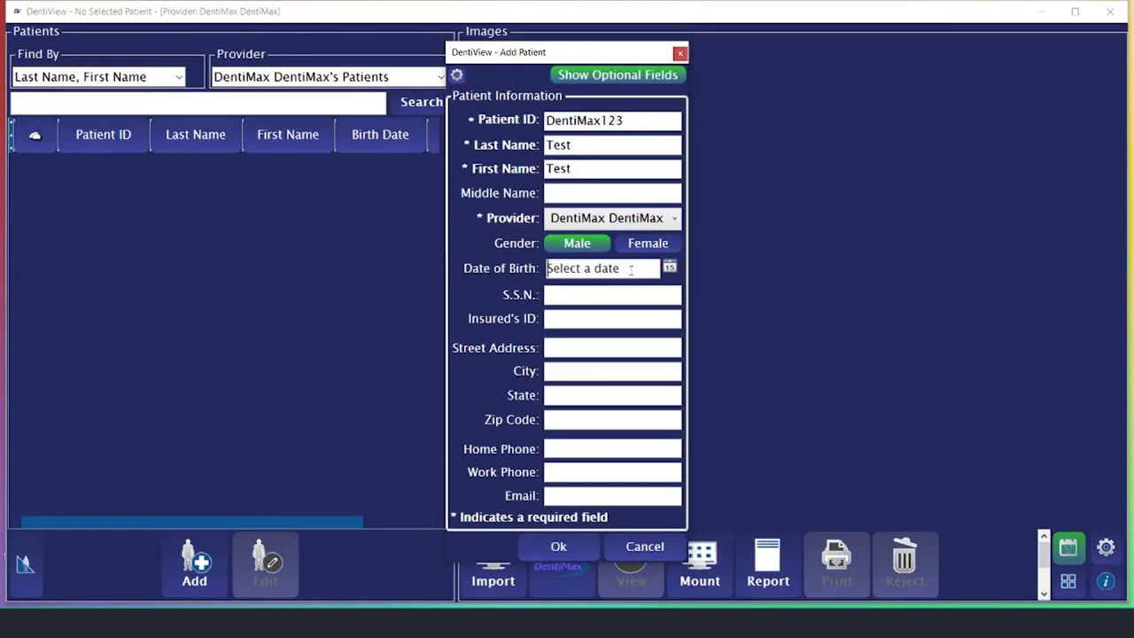
pyautogui.write('10-10-2000')
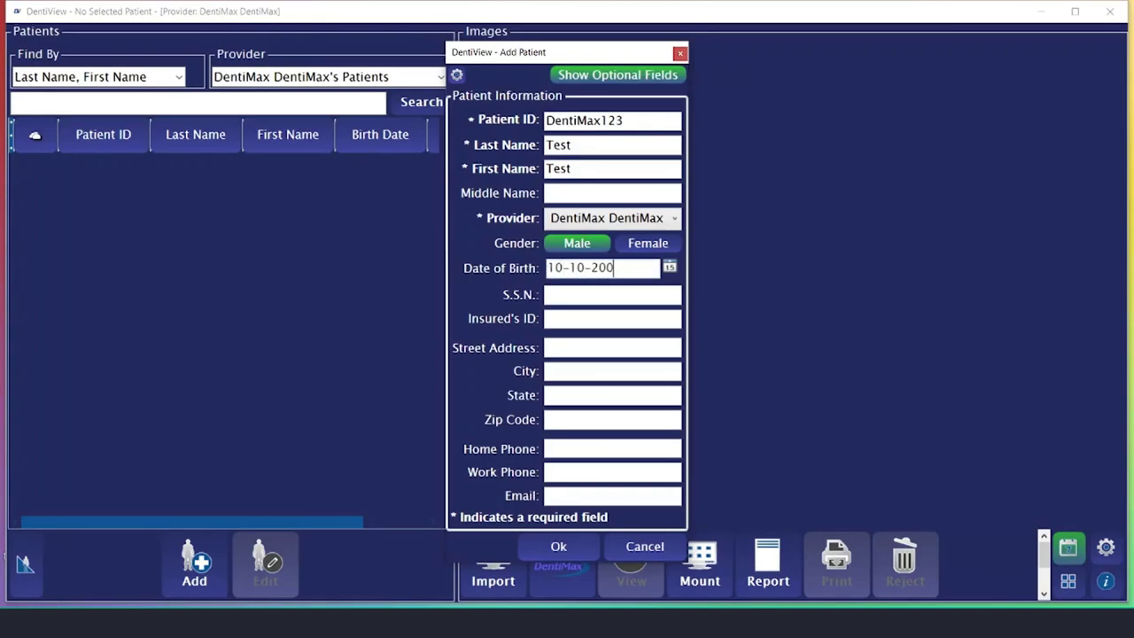
pyautogui.click(629, 294)
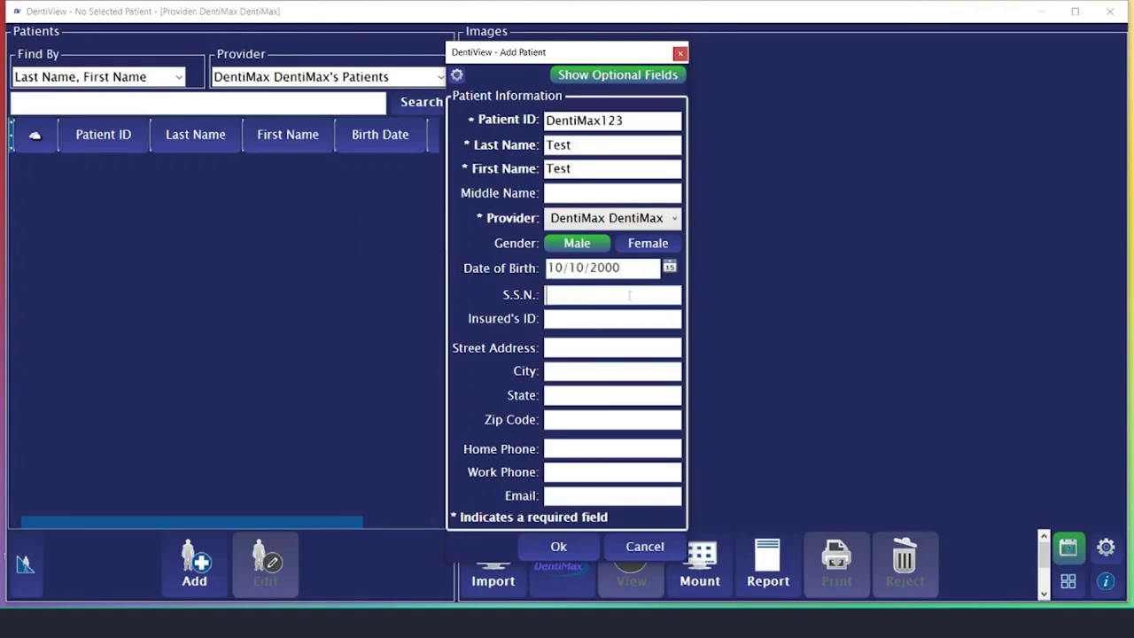
pyautogui.write('123456789')
pyautogui.click(560, 545)
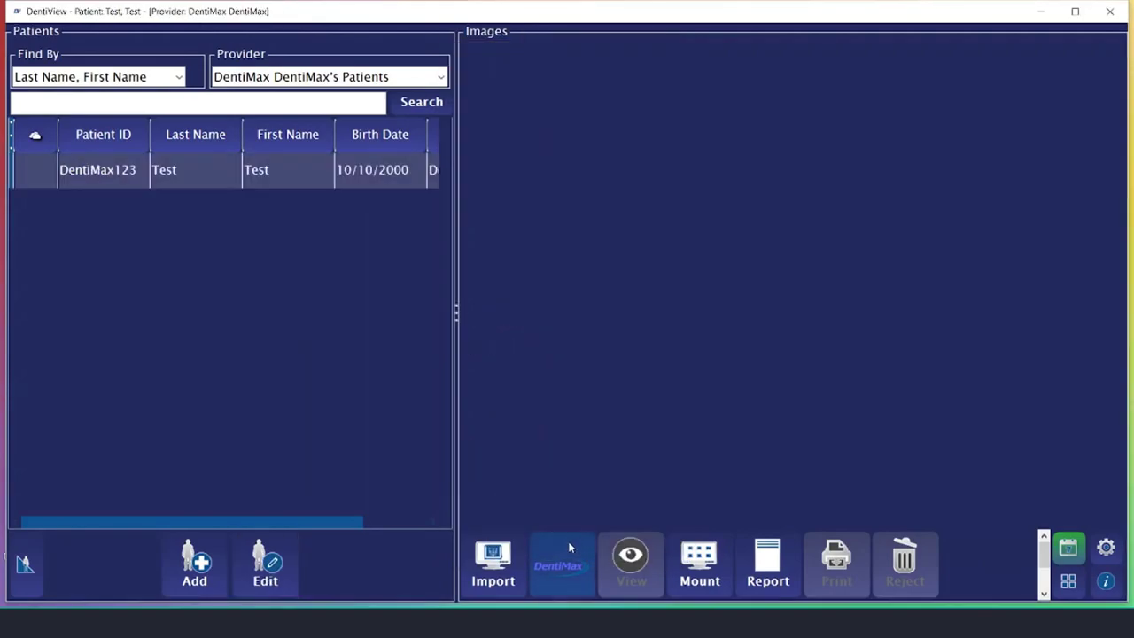
pyautogui.click(158, 179)
# Start DentiMax acquisition and select teeth 1–3 and 30–32 on the Adult chart.
pyautogui.click(554, 584)
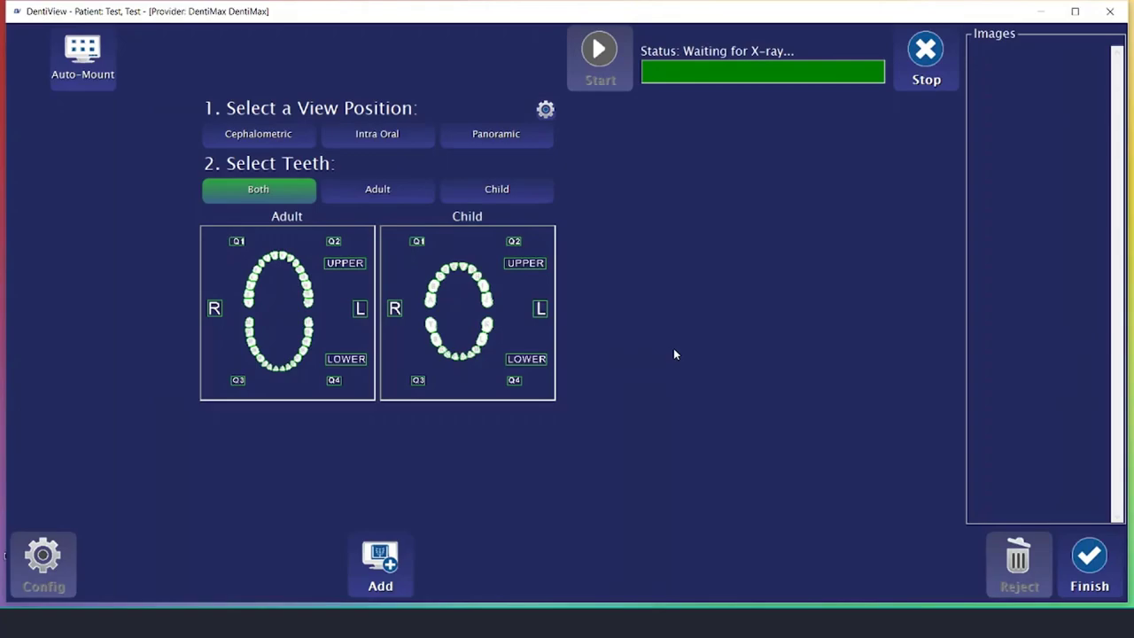
pyautogui.click(308, 303)
pyautogui.moveTo(249, 283); pyautogui.dragTo(251, 352)
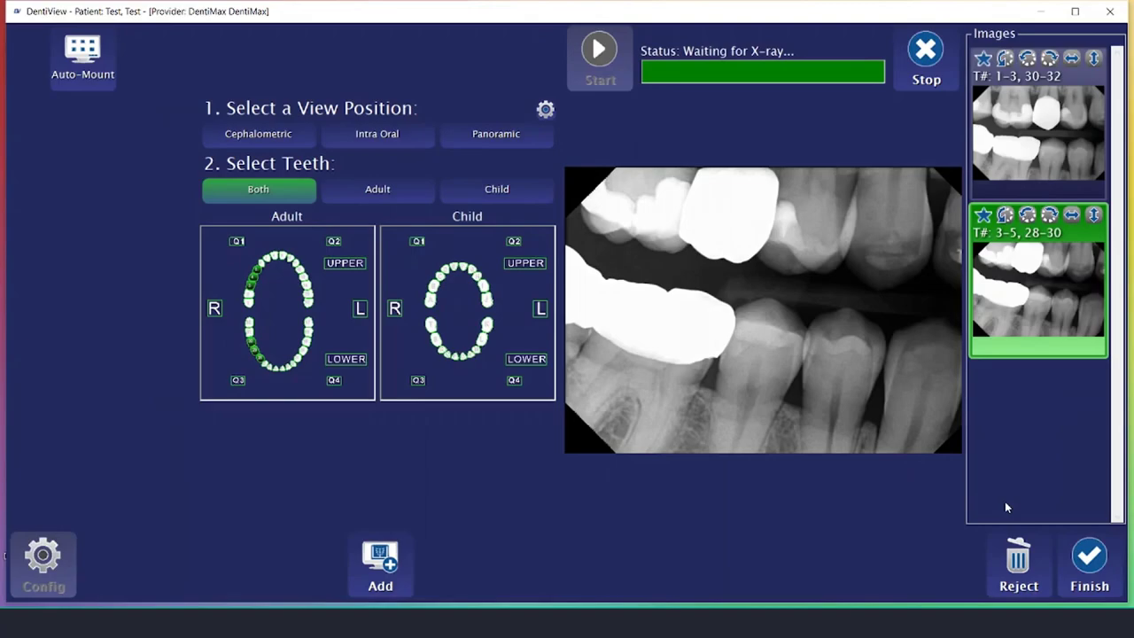
# Finish the capture so both single x-rays are saved under 5/24/2022.
pyautogui.click(1102, 562)
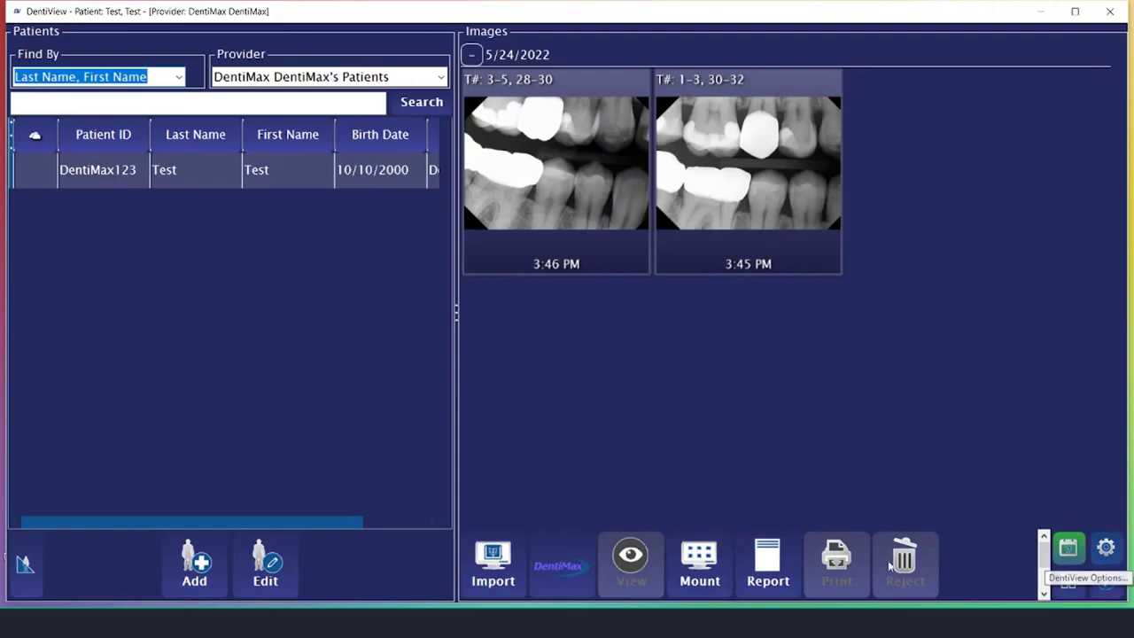
# Reopen DentiMax capture with Auto-Mount on and the 2 BW mount layout chosen.
pyautogui.click(579, 547)
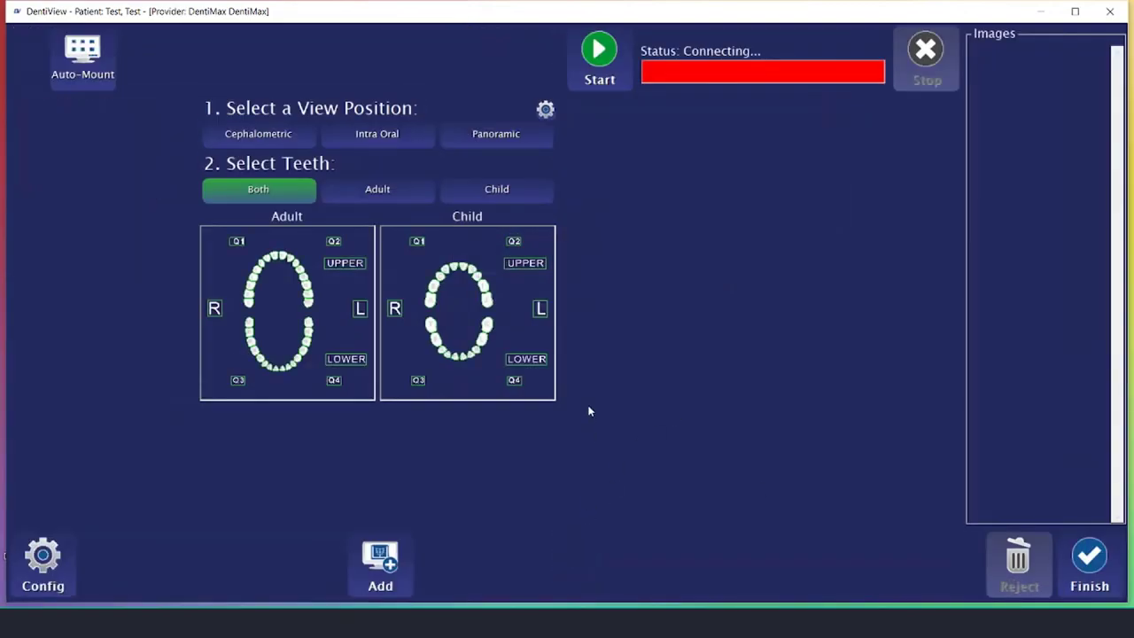
pyautogui.click(80, 89)
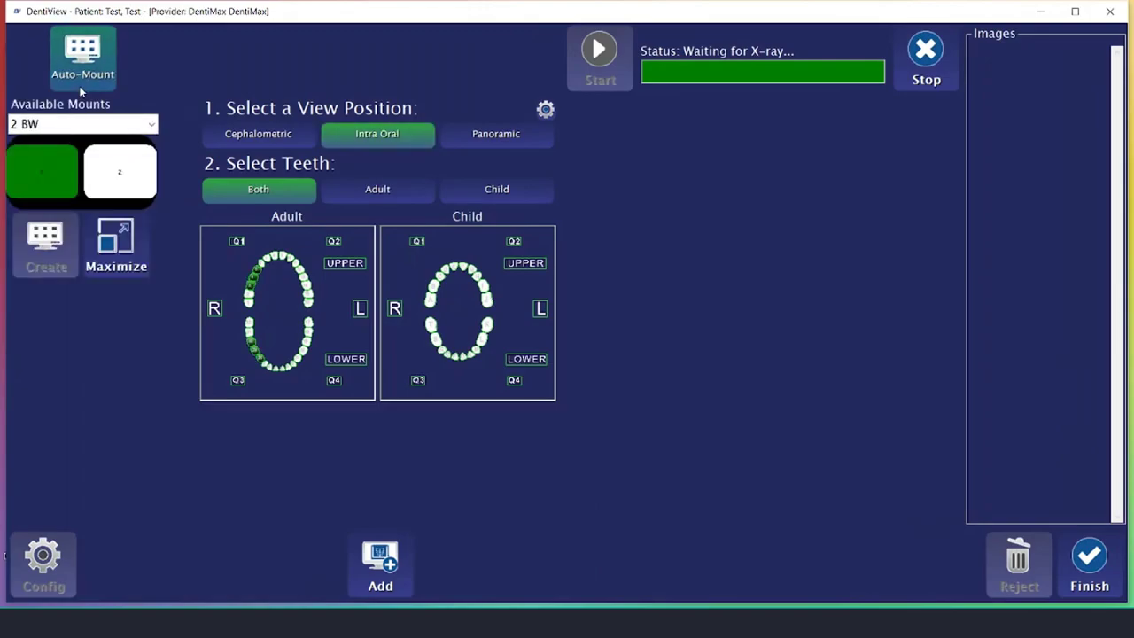
pyautogui.click(151, 124)
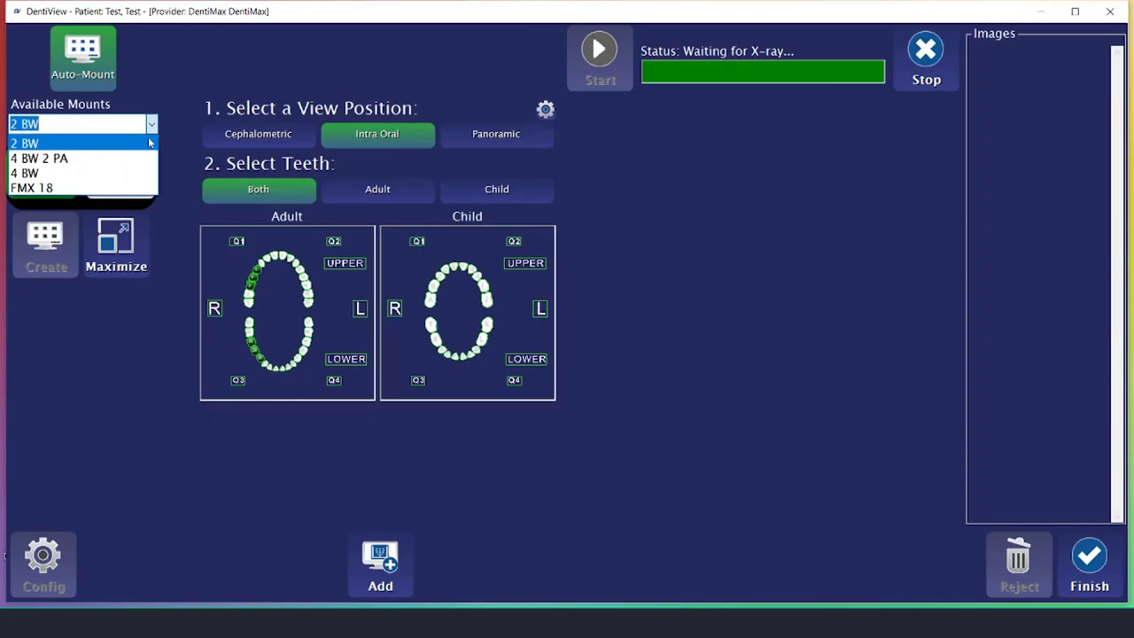
pyautogui.click(148, 142)
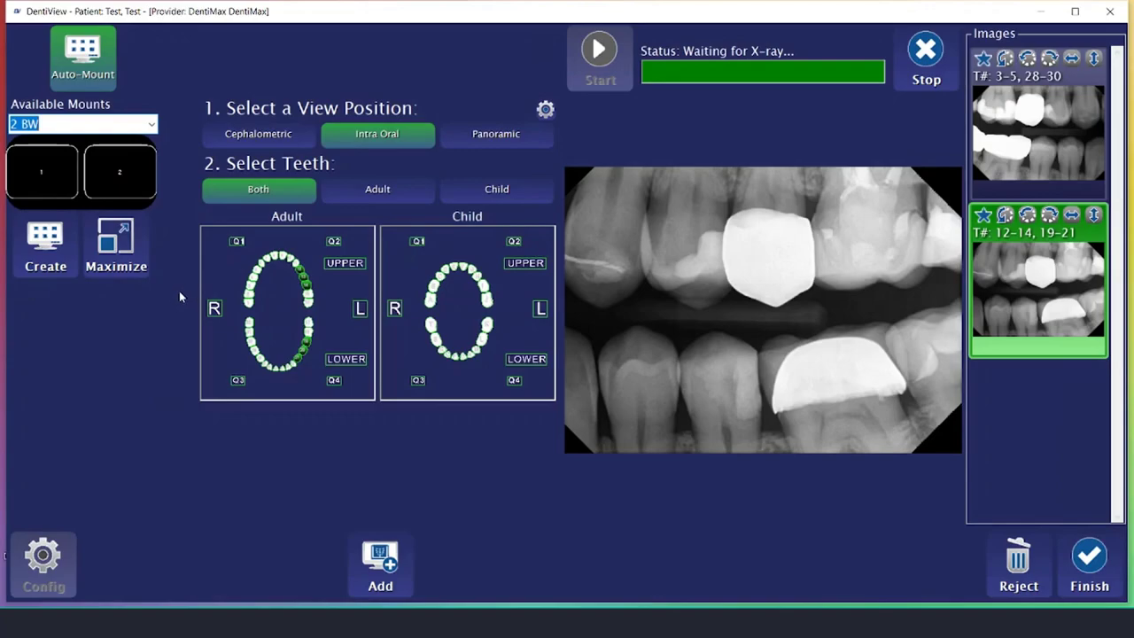
# Finish capturing, confirm Yes to create the 2 BW mount, and reopen DentiMax capture.
pyautogui.click(1082, 567)
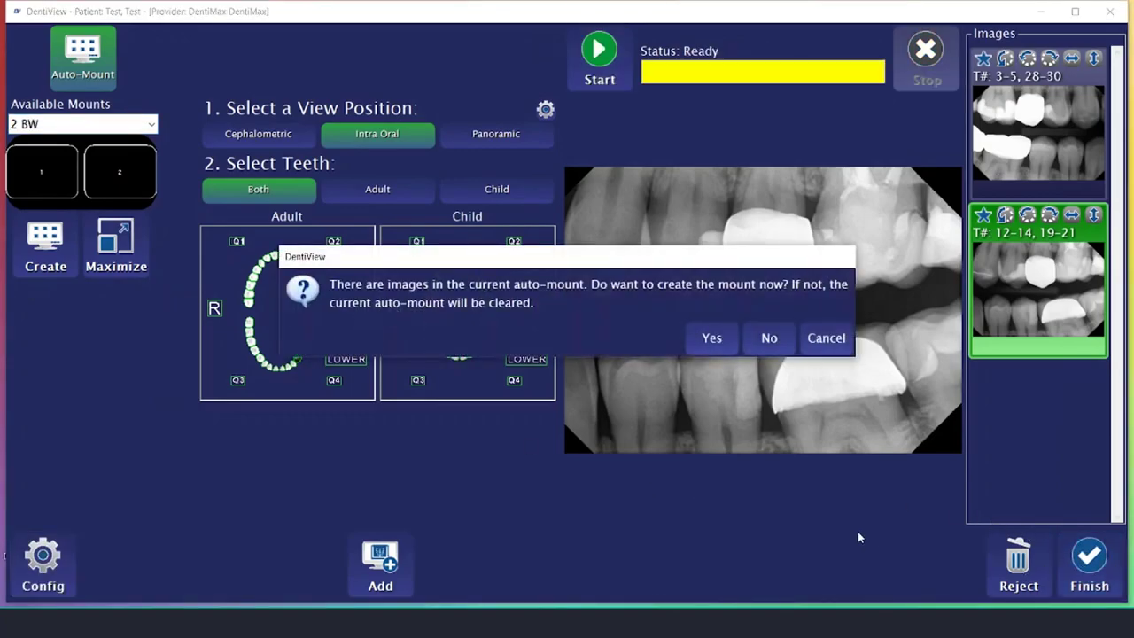
pyautogui.click(713, 340)
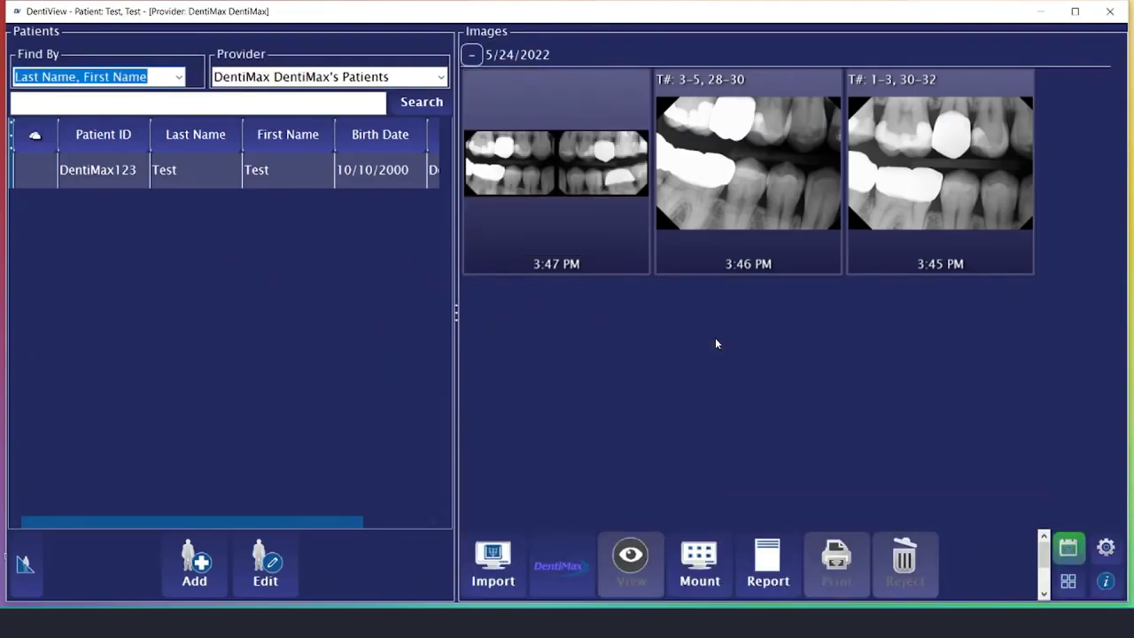
pyautogui.click(578, 553)
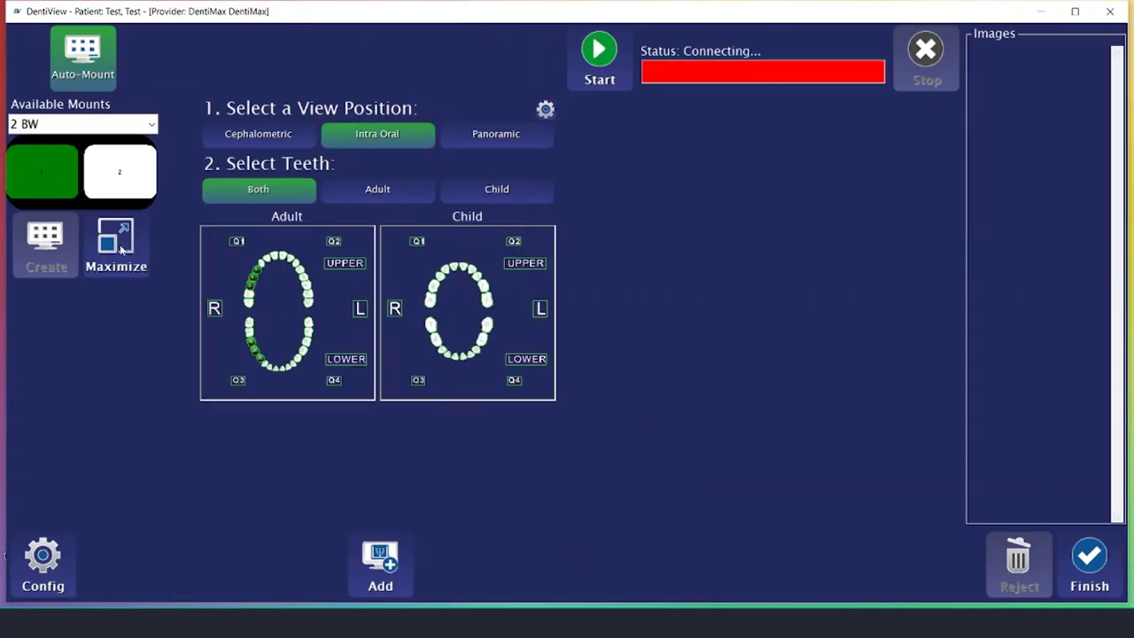
# Maximize the 2 BW mount preview.
pyautogui.click(115, 246)
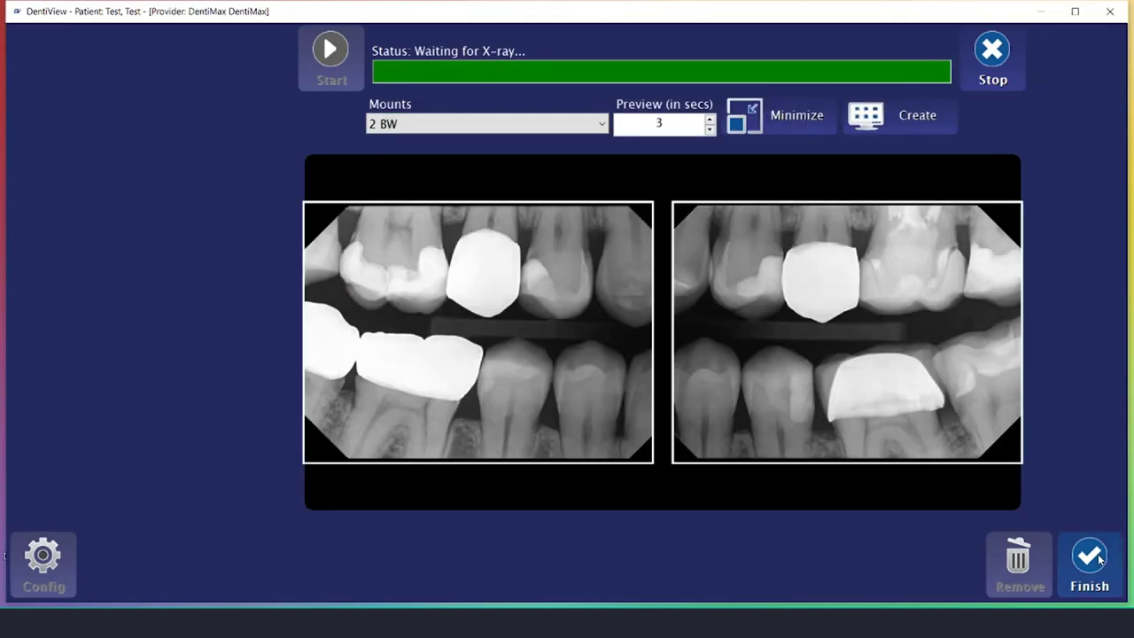
# Finish capturing and confirm Yes to save the second 2 BW mount.
pyautogui.click(1099, 558)
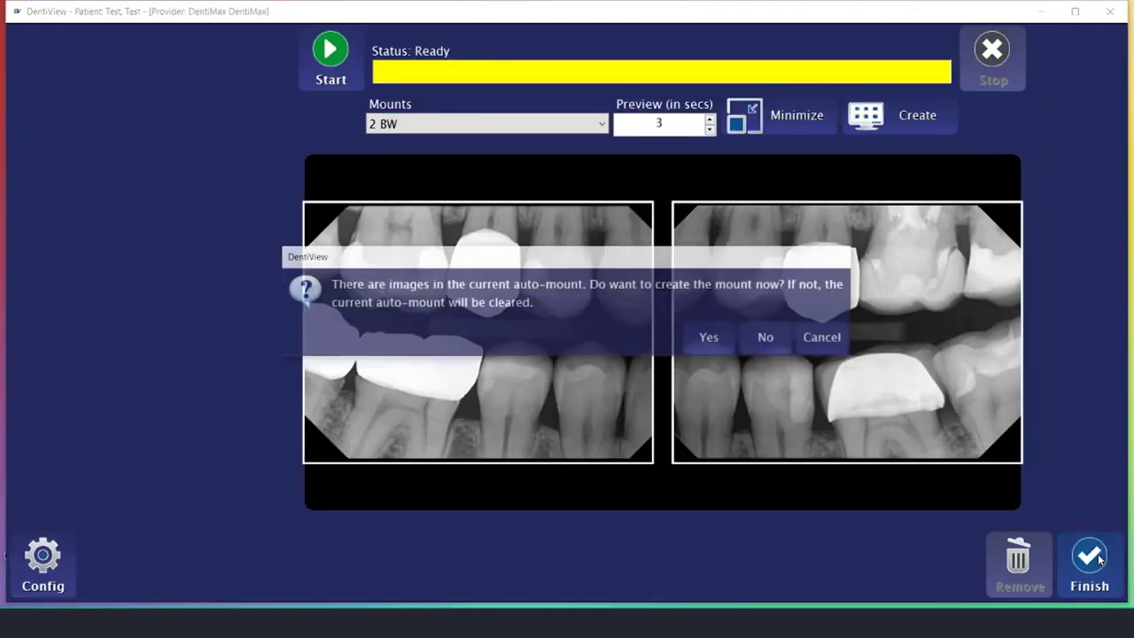
pyautogui.click(729, 351)
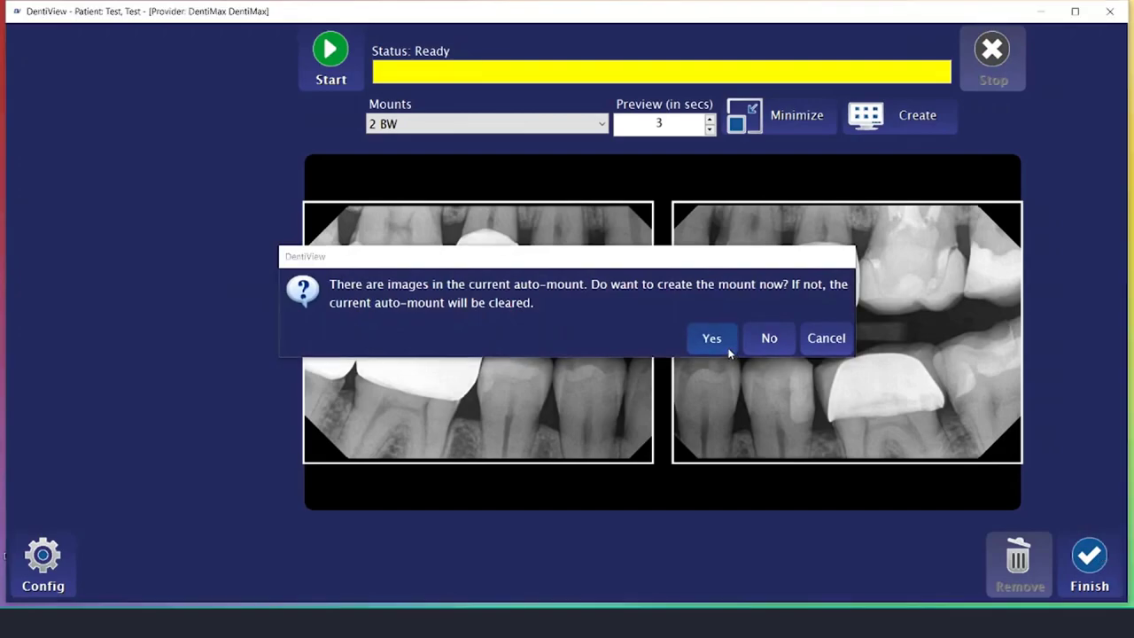